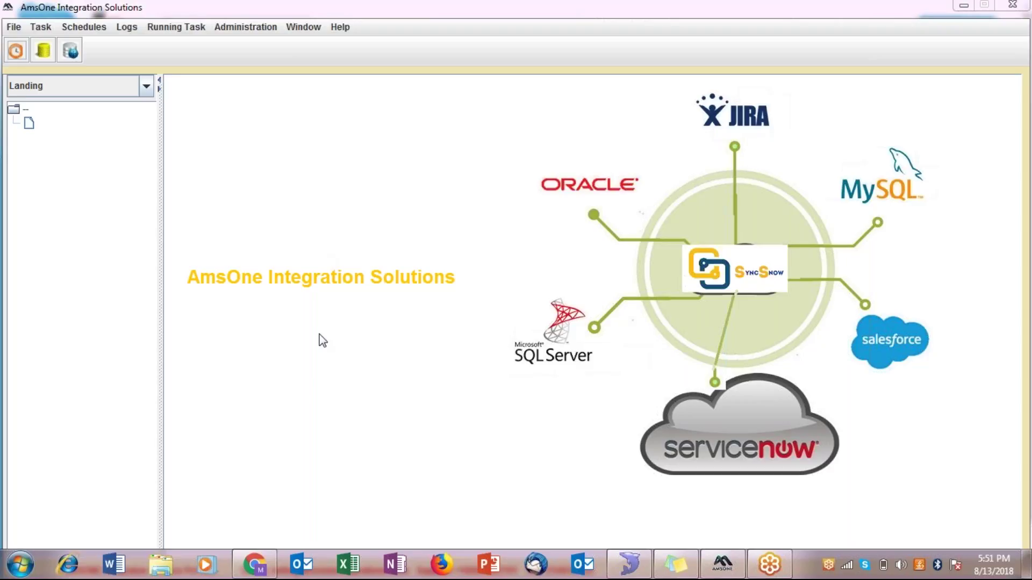
Bring up the Salesforce Accounts list in Chrome, then move to ServiceNow's empty Accounts list.
left_click(256, 570)
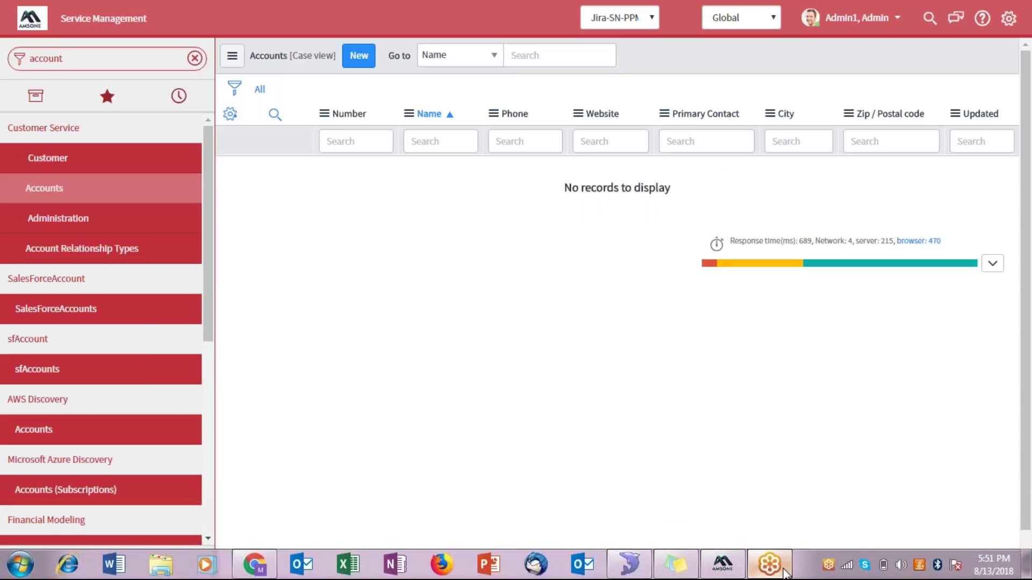
Return to AmsOne Integration Solutions and switch its workspace view to Task.
left_click(730, 568)
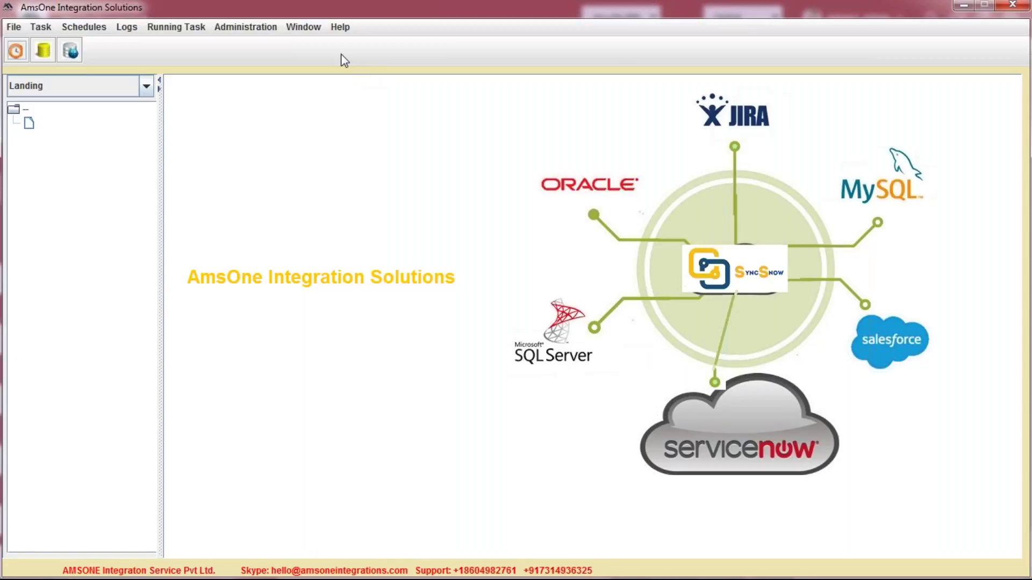
left_click(113, 94)
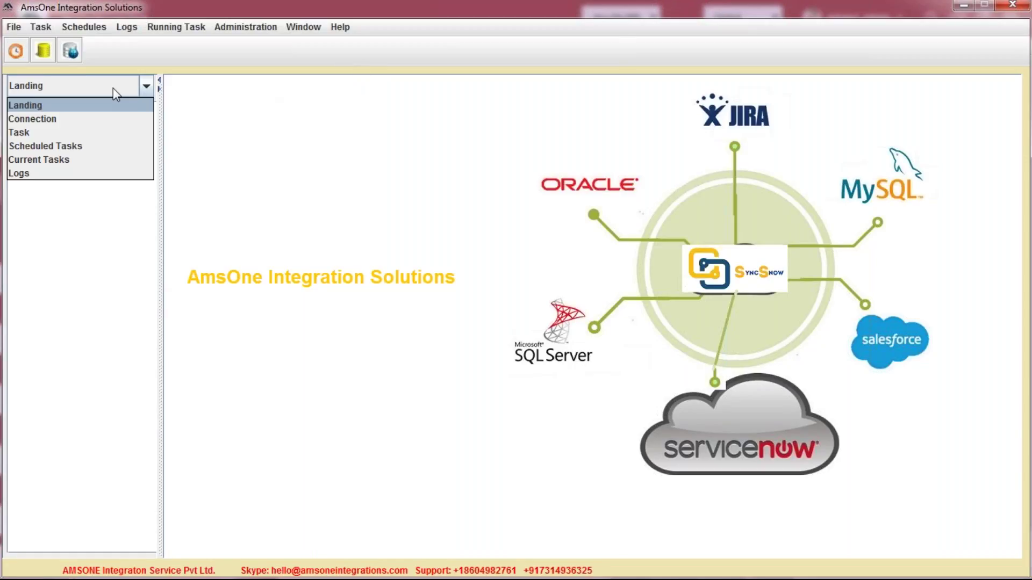
left_click(104, 127)
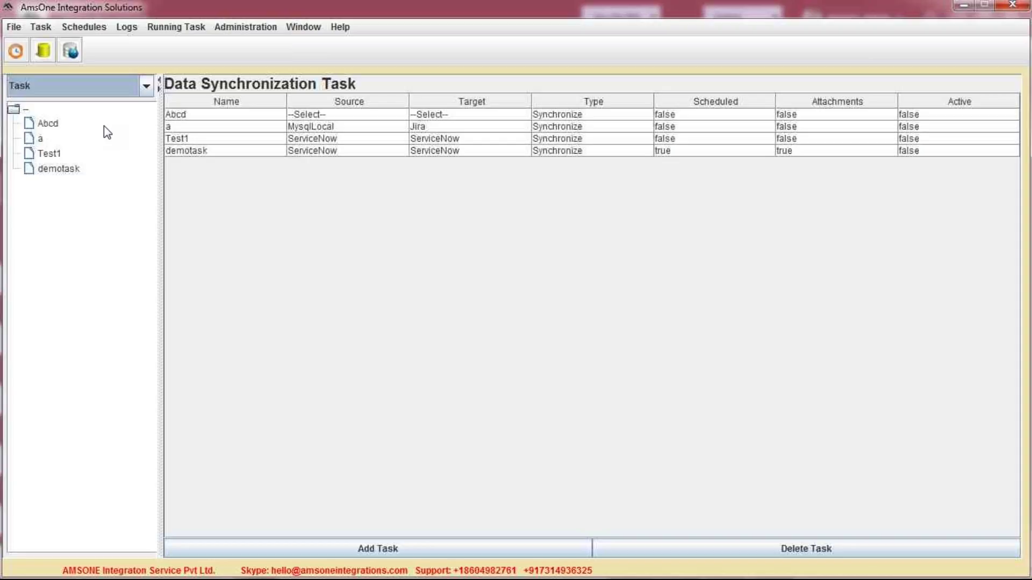
Add a new synchronization task named SF-Snow-Insert.
left_click(404, 547)
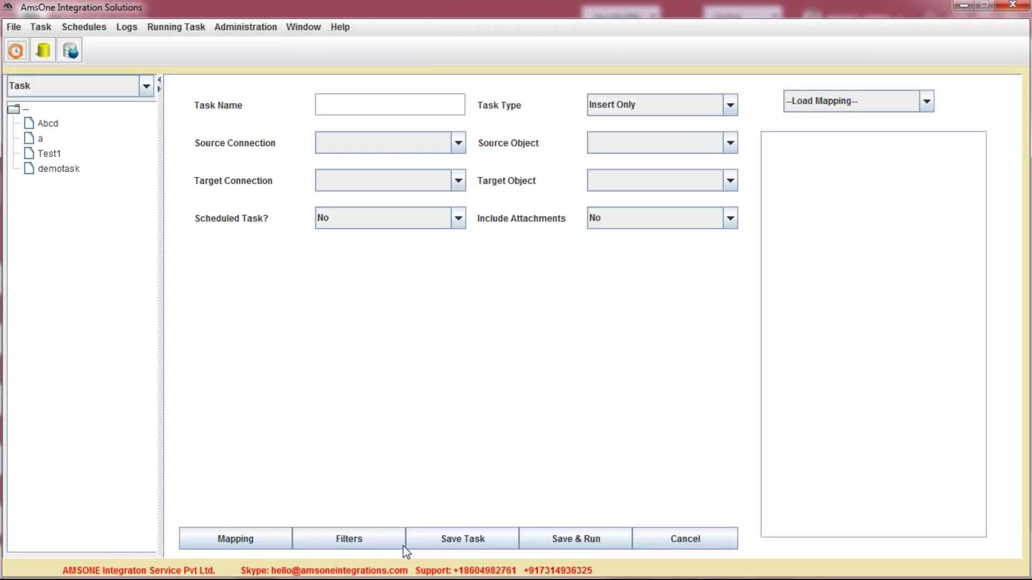
type("Snw-S")
key("BackSpace")
key("BackSpace")
key("BackSpace")
key("BackSpace")
type("F-Snow-Insert")
Set the source connection to SalesForce-2 and the target connection to ServiceNow.
left_click(341, 154)
scroll(414, 219, "down", 2)
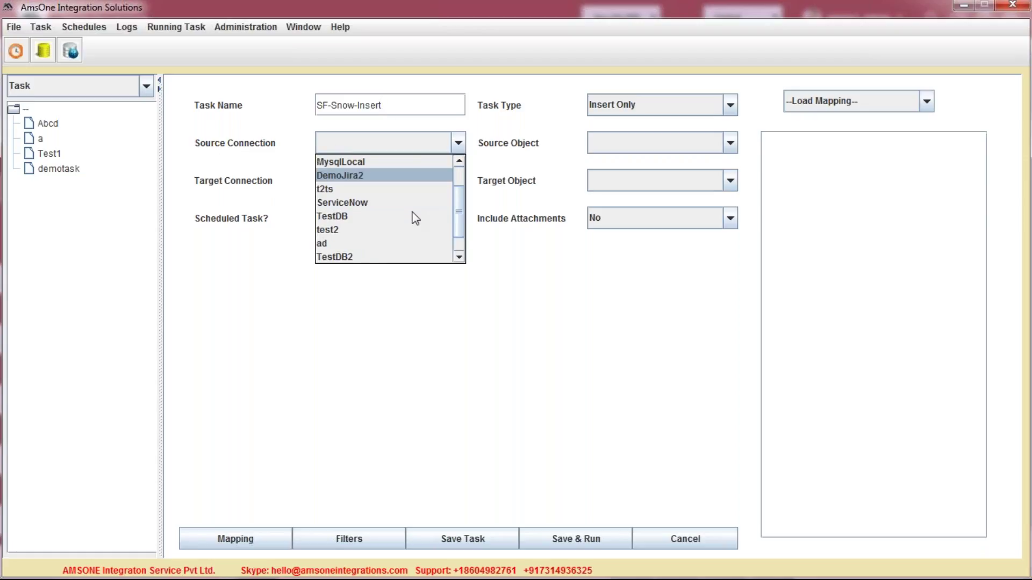
key("Return")
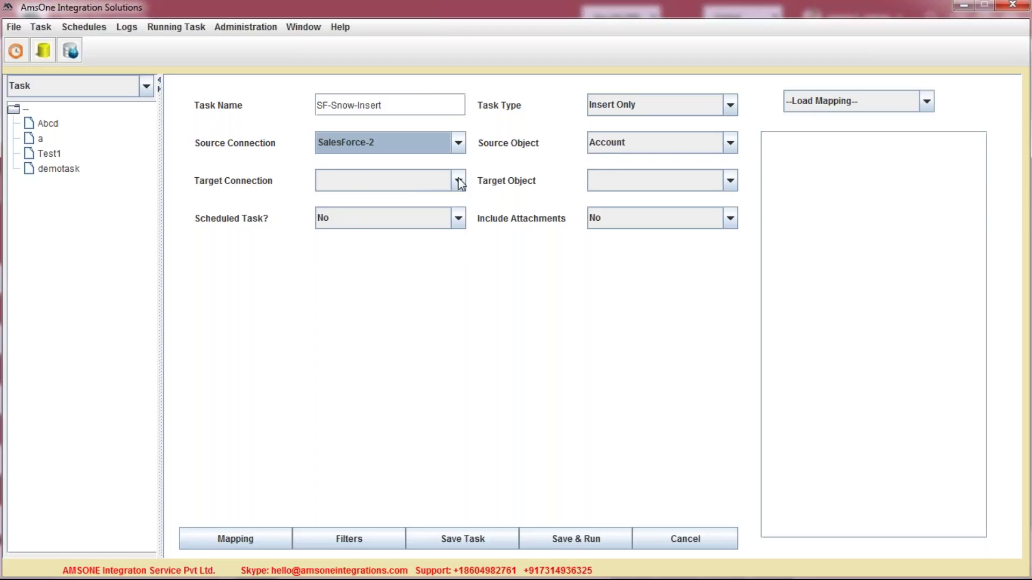
left_click(418, 187)
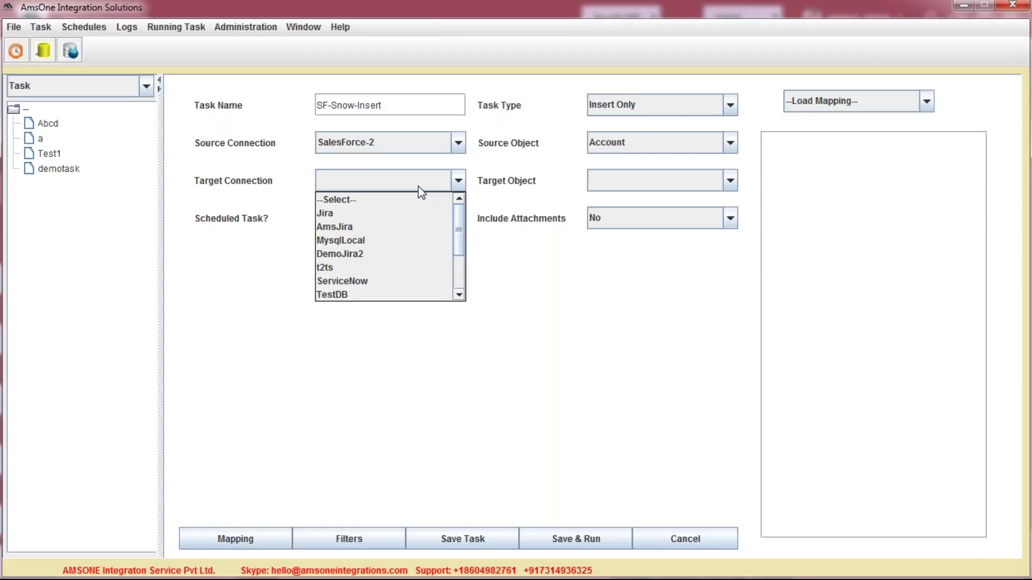
left_click(402, 281)
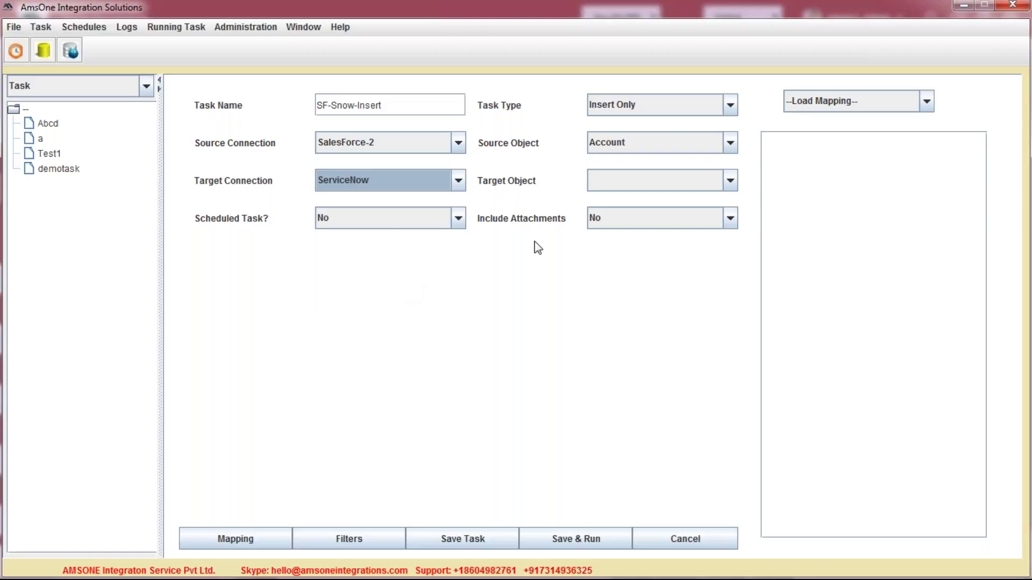
Choose customer_account as the ServiceNow target object.
left_click(621, 186)
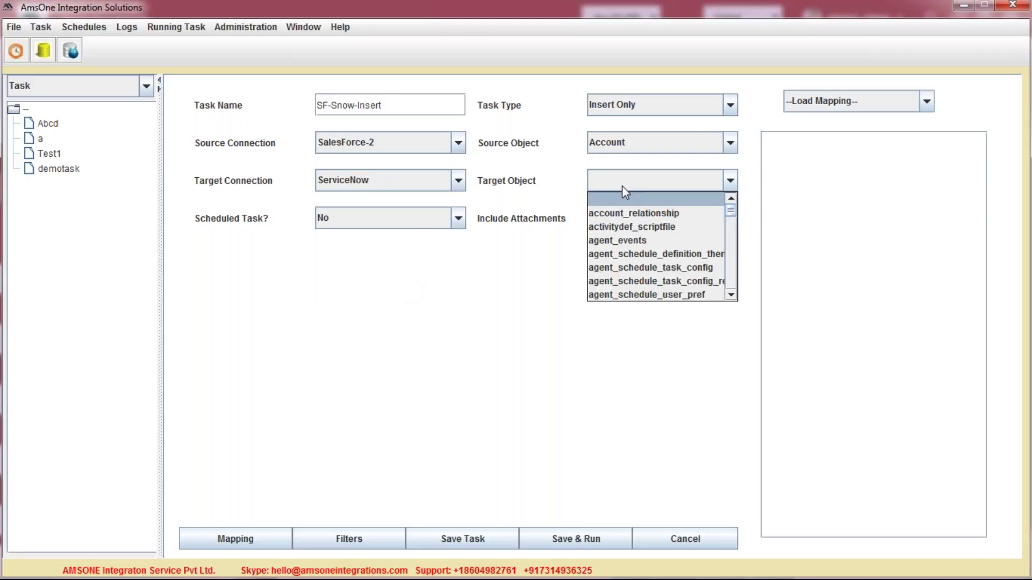
key("c")
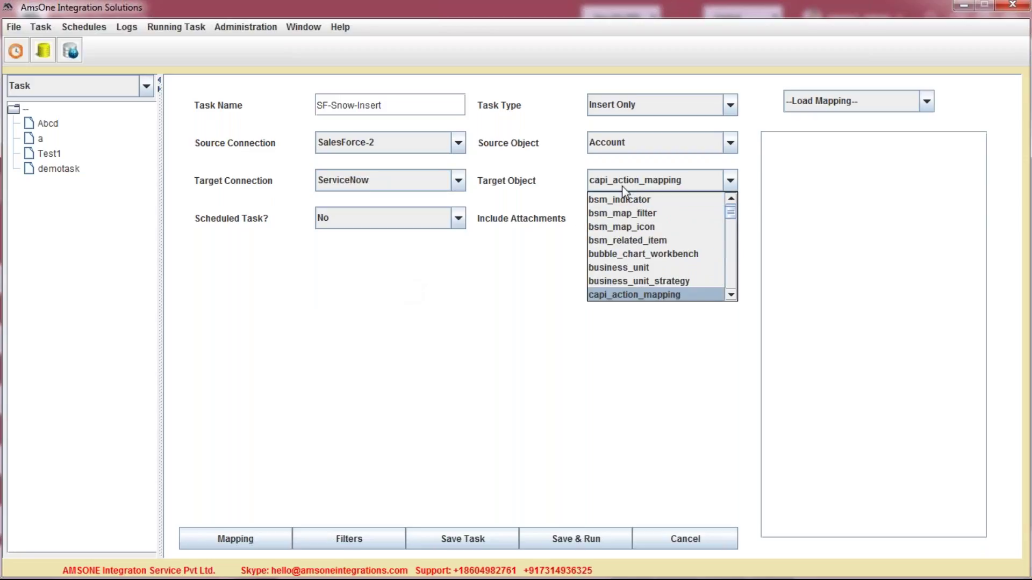
key("c")
key("u")
key("s")
key("t")
key("o")
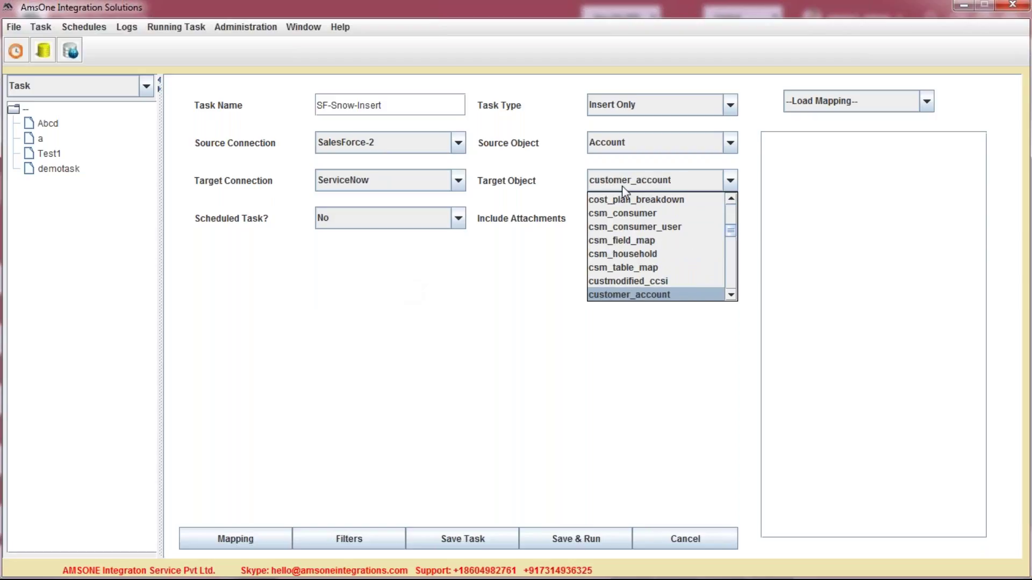
key("Return")
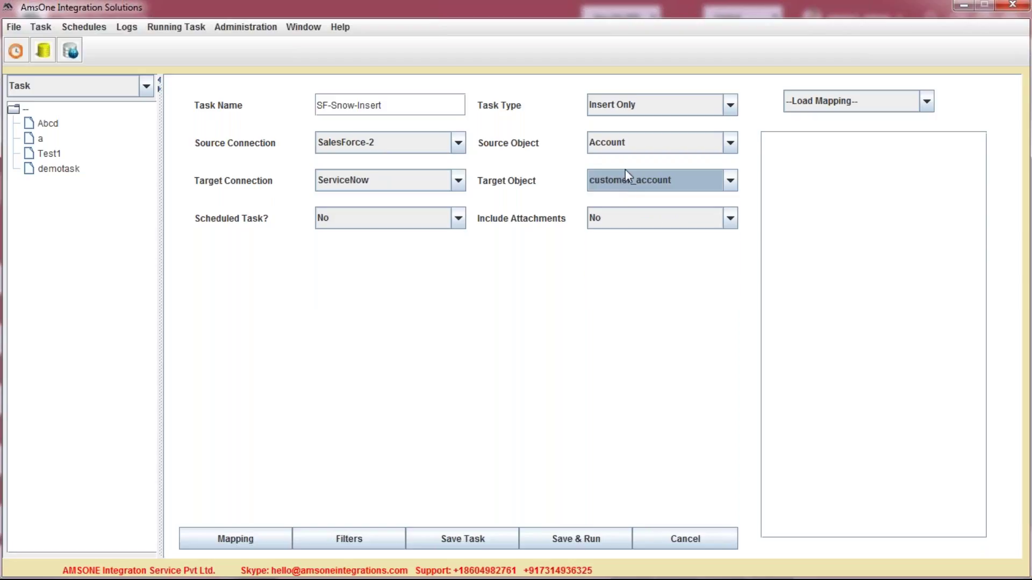
Change the task type to Synchronize and bring up the field mapping screen.
left_click(691, 102)
left_click(663, 138)
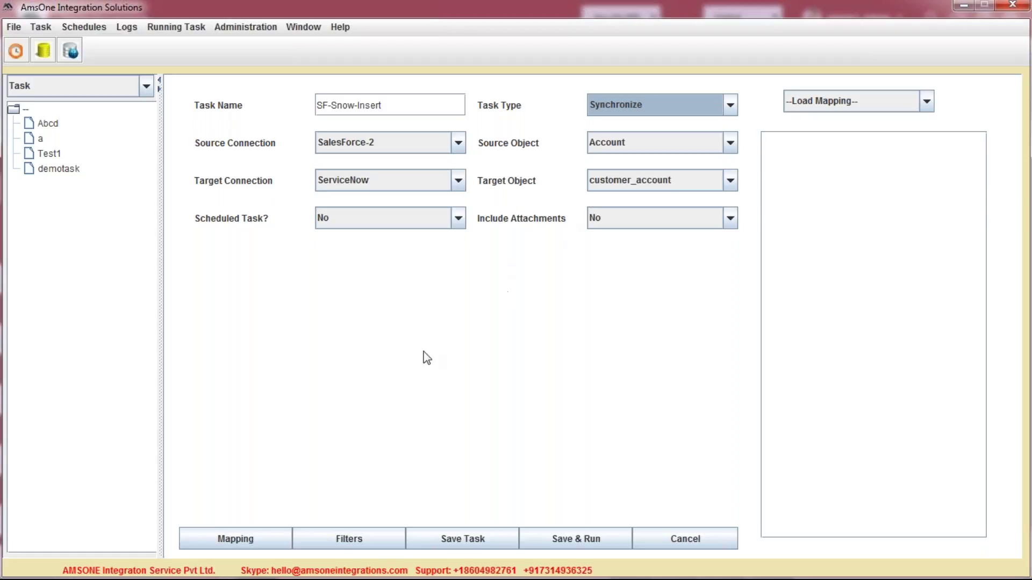
left_click(253, 533)
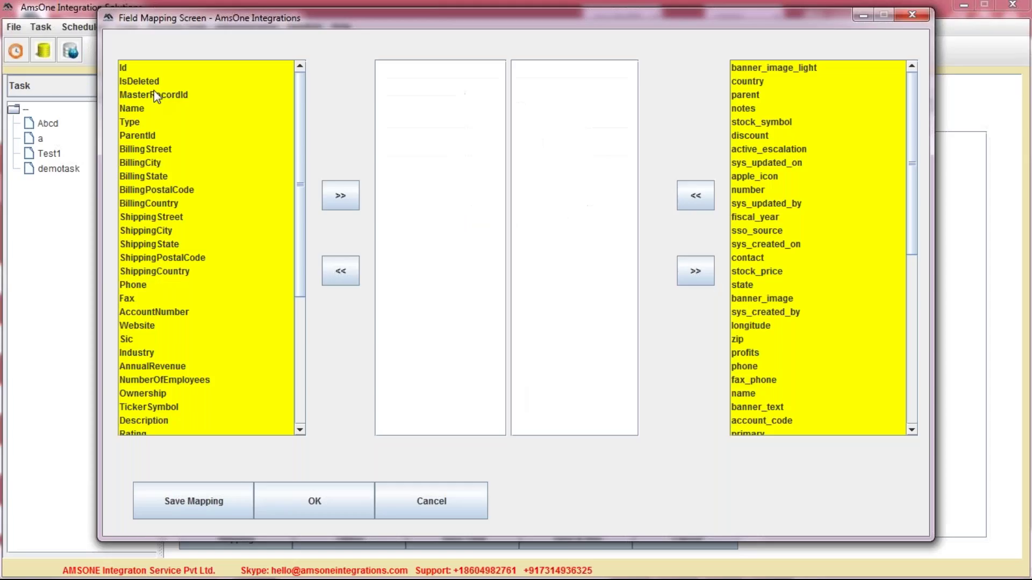
Add the Salesforce fields Name, Phone and Website to the fields to sync.
scroll(236, 218, "down", 4)
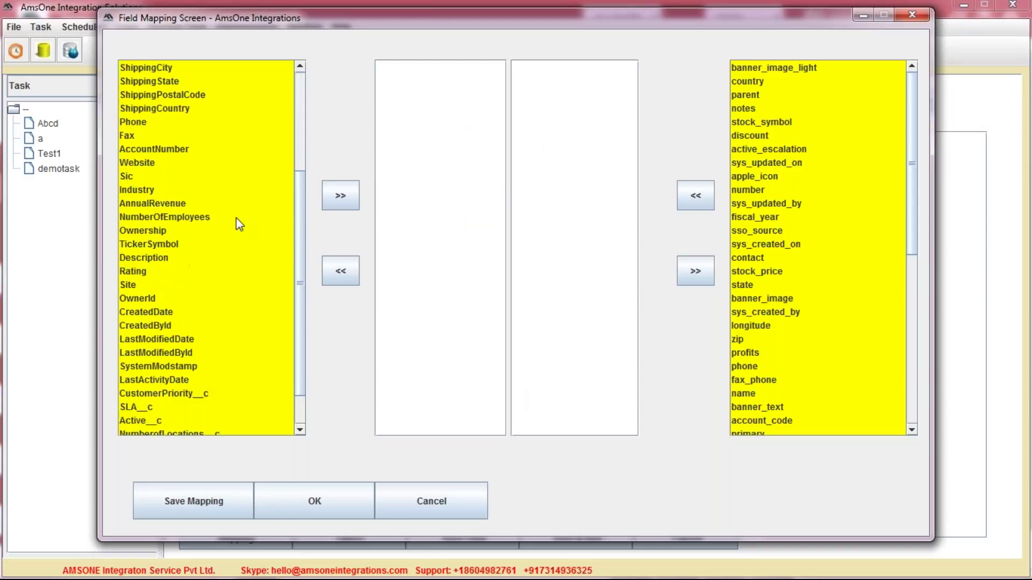
left_click(840, 203)
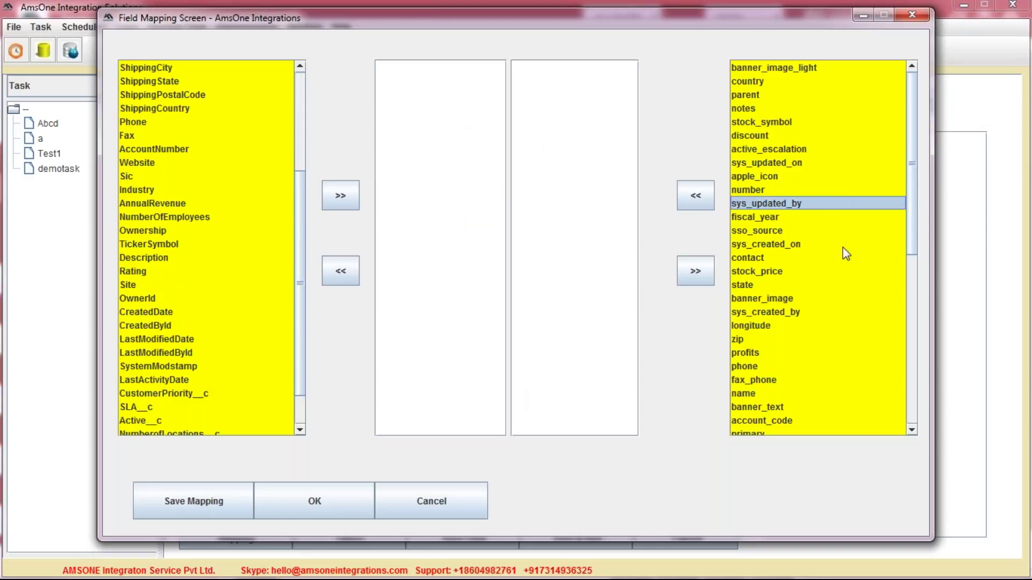
scroll(850, 299, "down", 8)
scroll(850, 299, "up", 7)
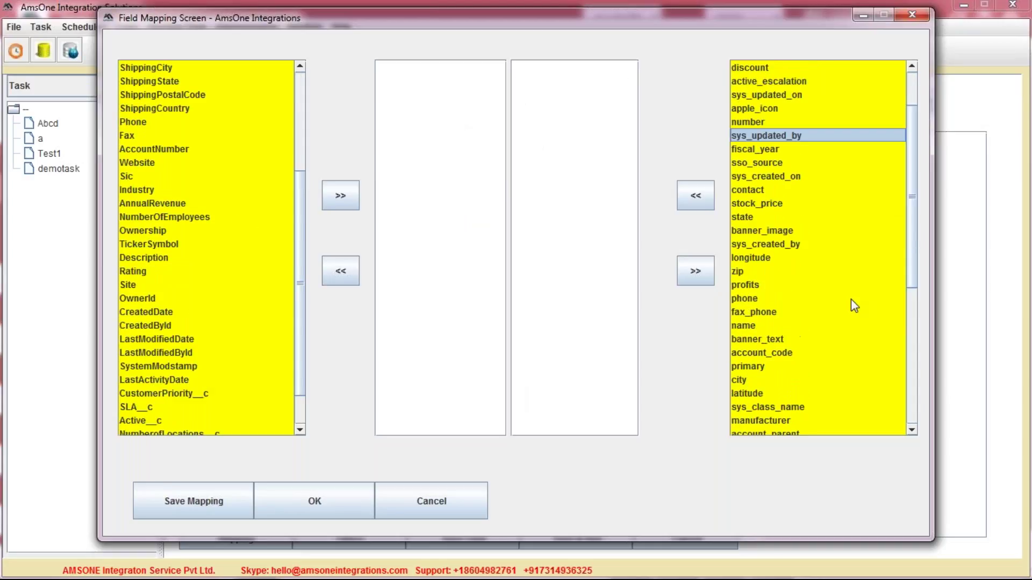
scroll(850, 299, "up", 2)
scroll(202, 215, "up", 4)
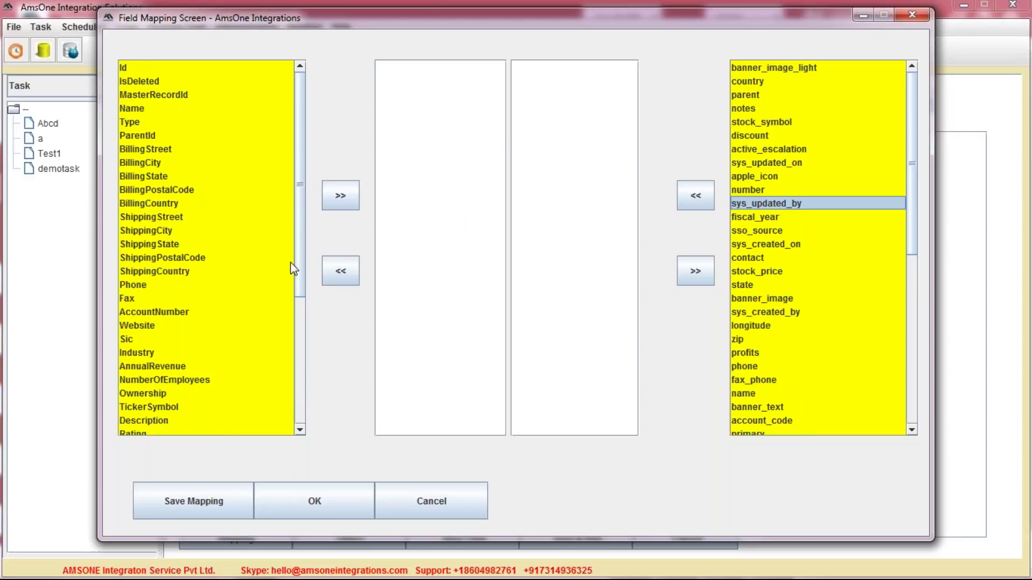
left_click(250, 249)
key("n")
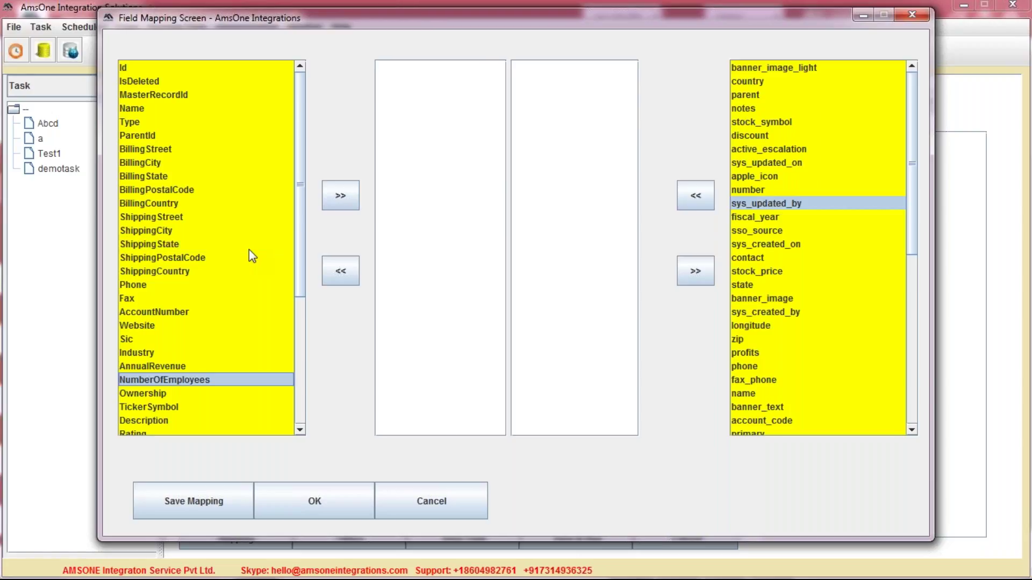
key("n")
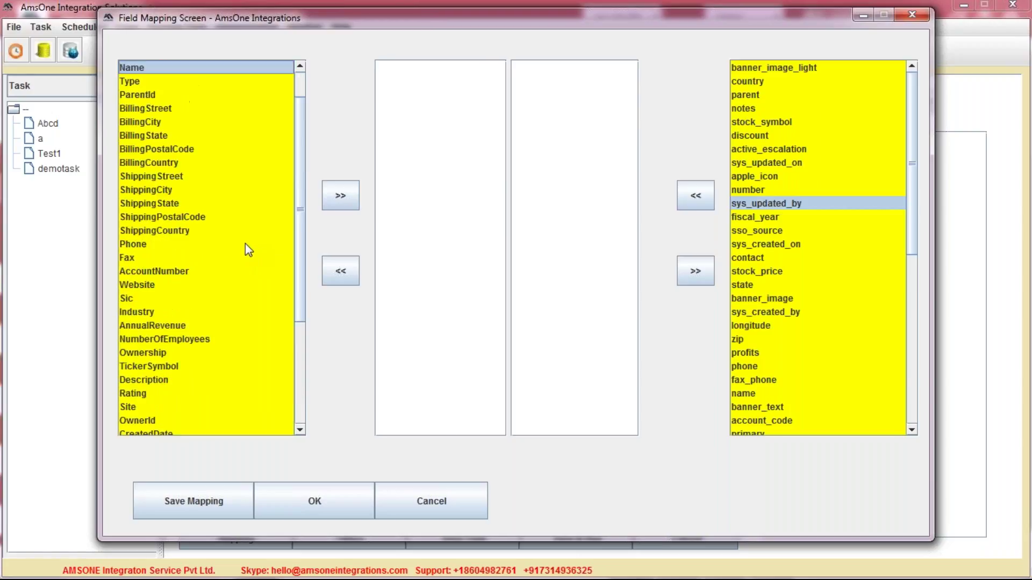
left_click(350, 202)
left_click(244, 217)
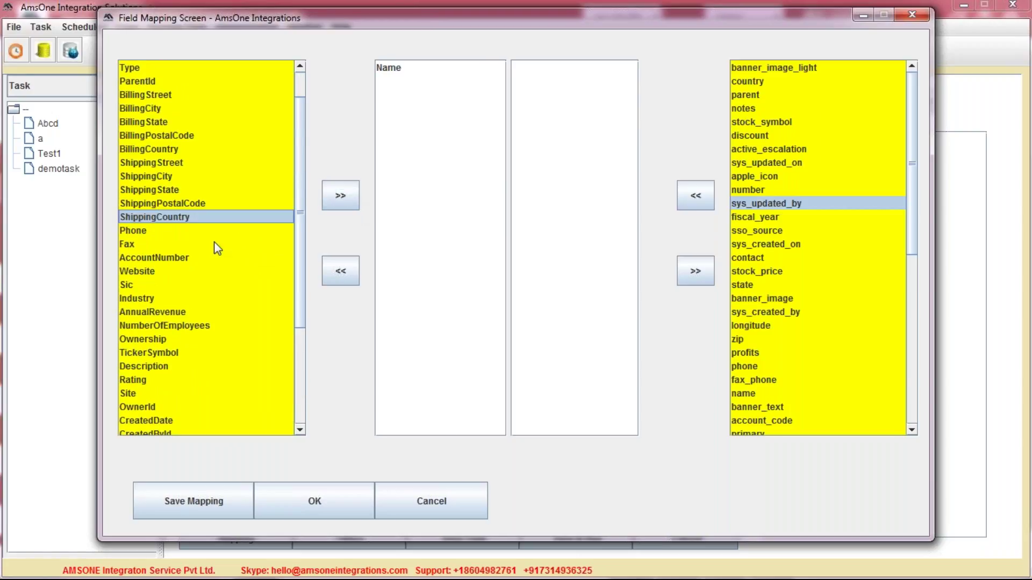
left_click(242, 231)
left_click(336, 197)
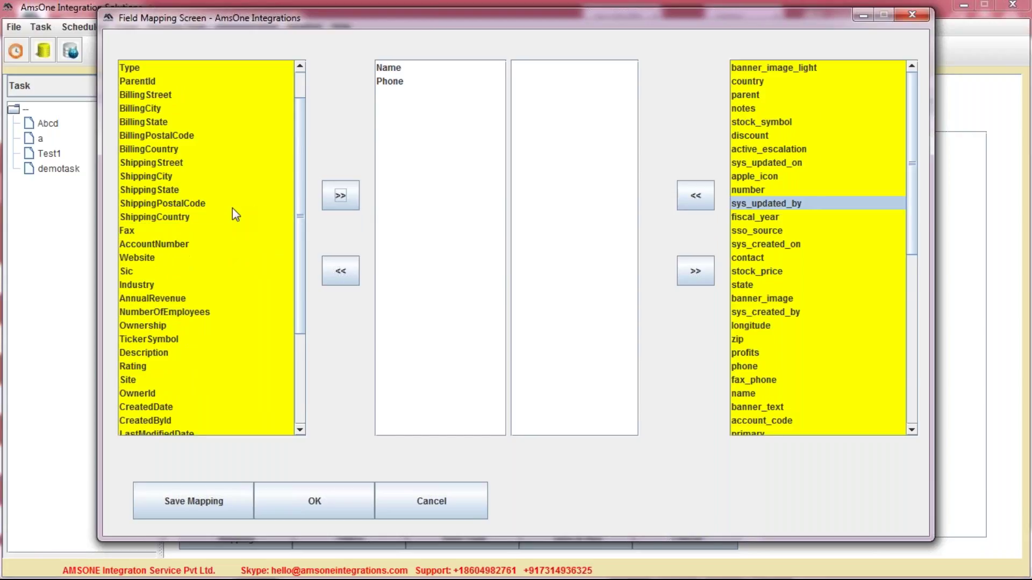
left_click(232, 257)
left_click(350, 209)
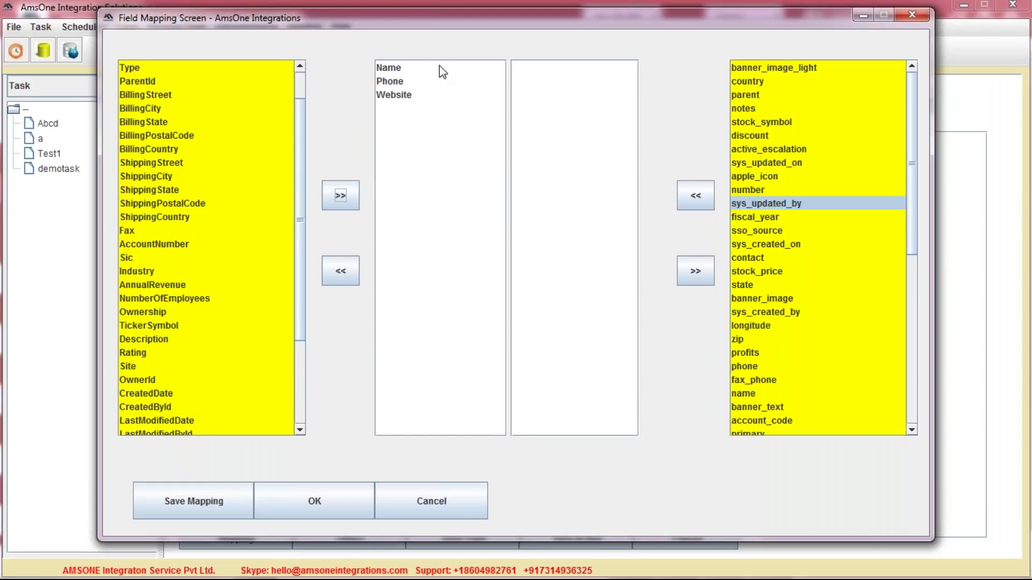
Pair them with ServiceNow name, phone and website, and apply the mapping.
left_click(776, 190)
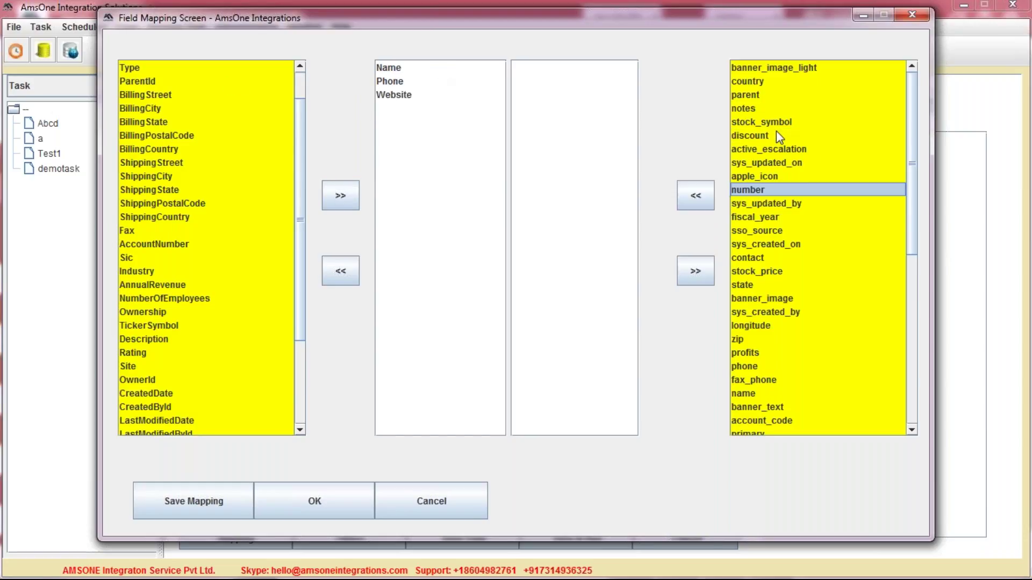
key("n")
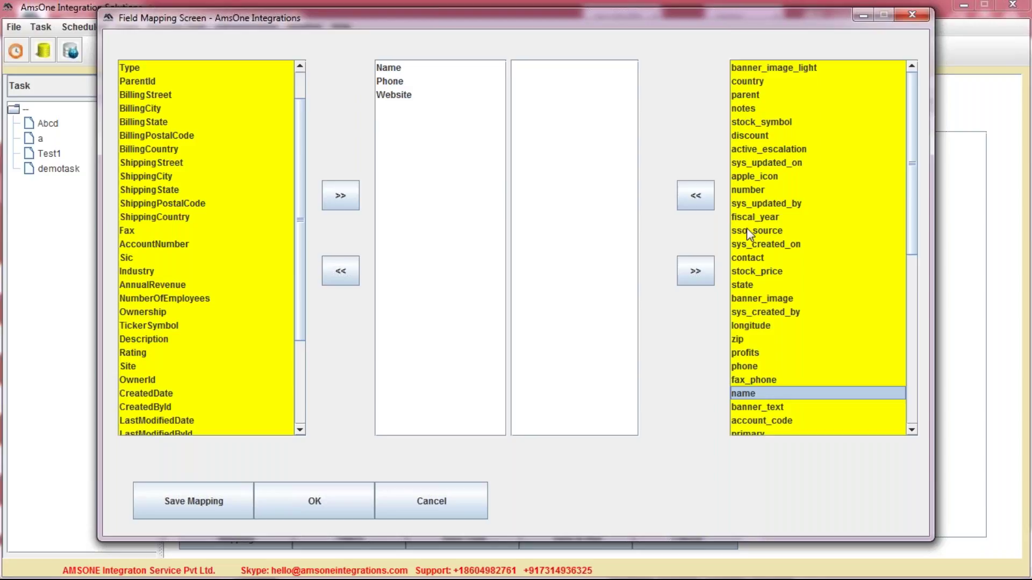
left_click(696, 195)
key("p")
key("r")
key("o")
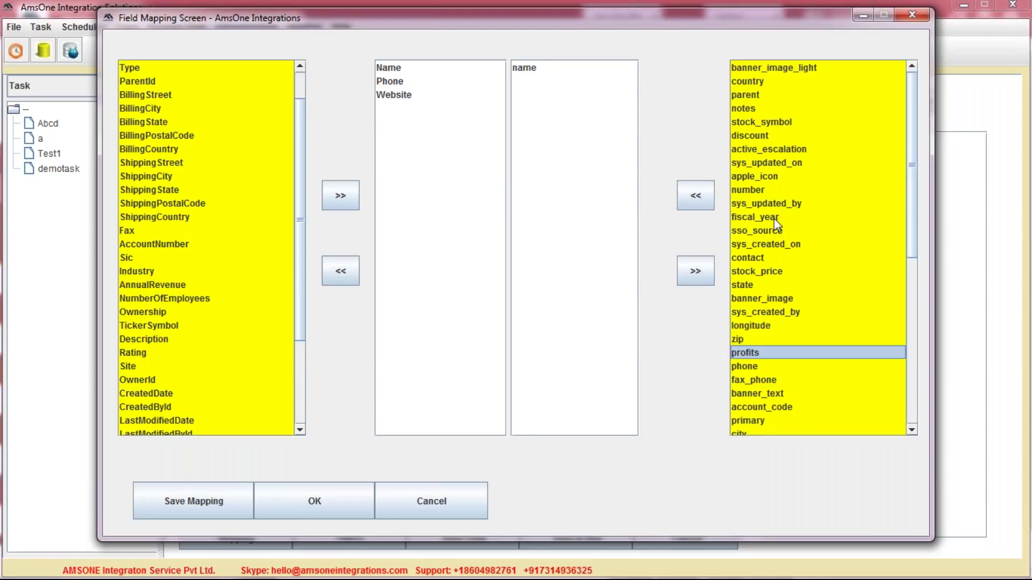
left_click(760, 366)
left_click(699, 196)
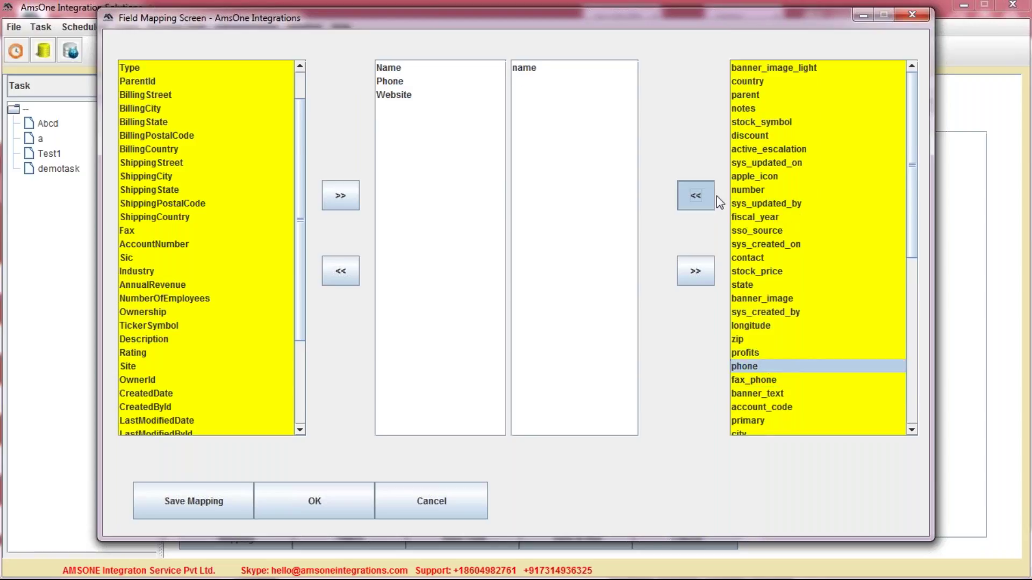
left_click(774, 204)
key("w")
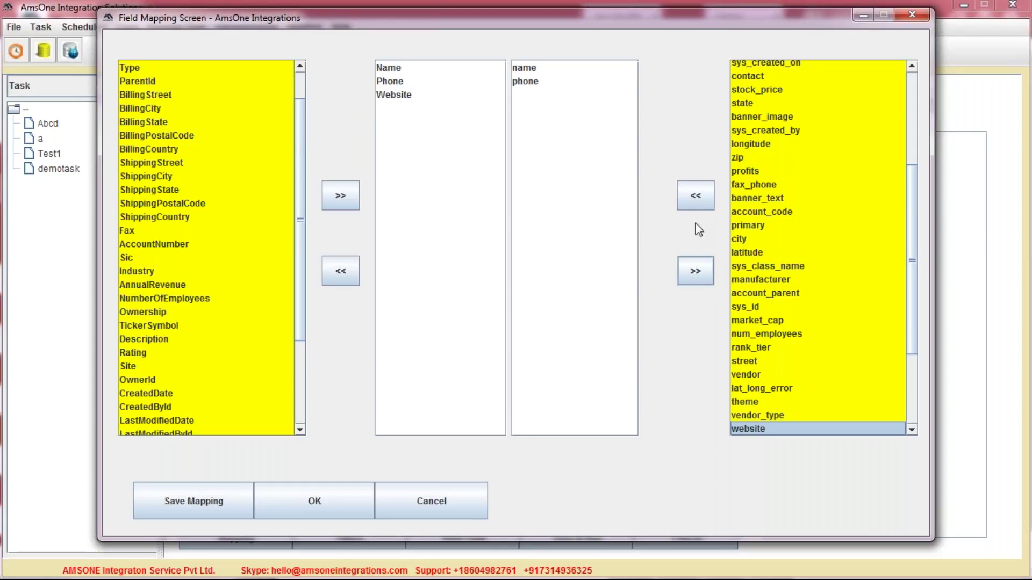
left_click(696, 197)
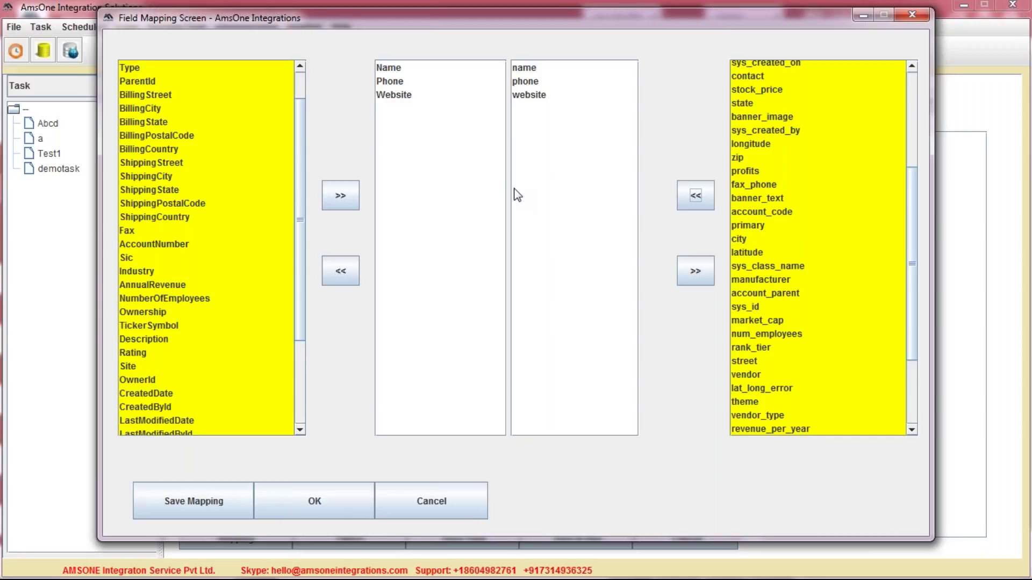
left_click(315, 505)
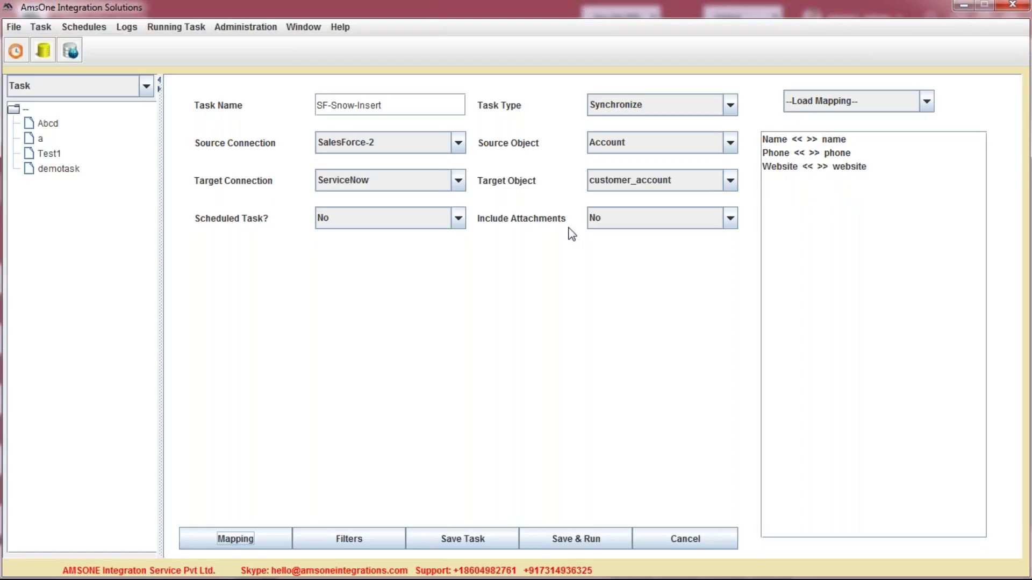
Save and run the SF-Snow-Insert task, then dismiss the 'Synchronization Process has been started' message.
left_click(585, 546)
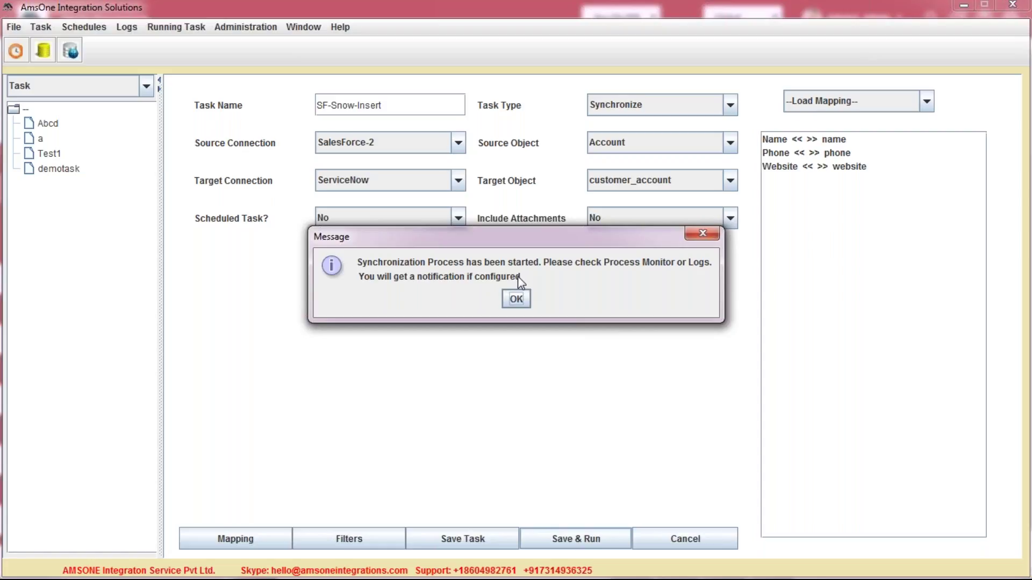
left_click(516, 300)
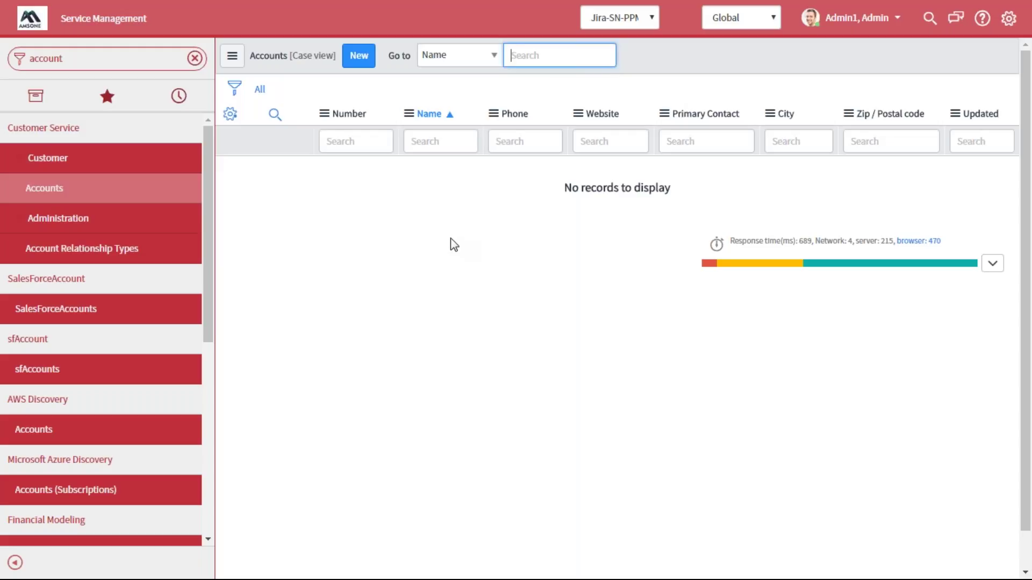
Open ServiceNow Accounts, clear the Customer = true filter, and review the 15 synced accounts.
left_click(71, 192)
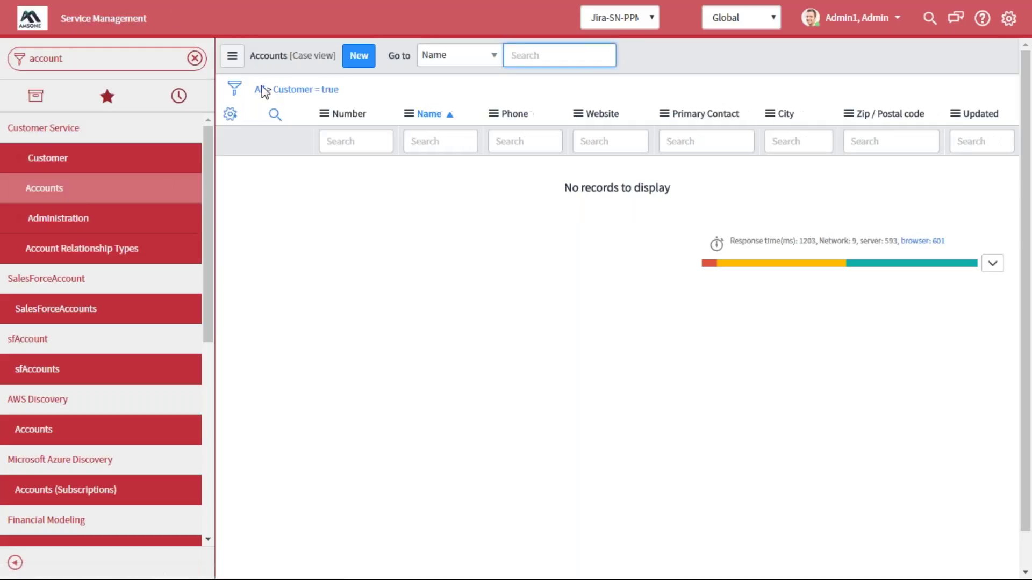
left_click(261, 88)
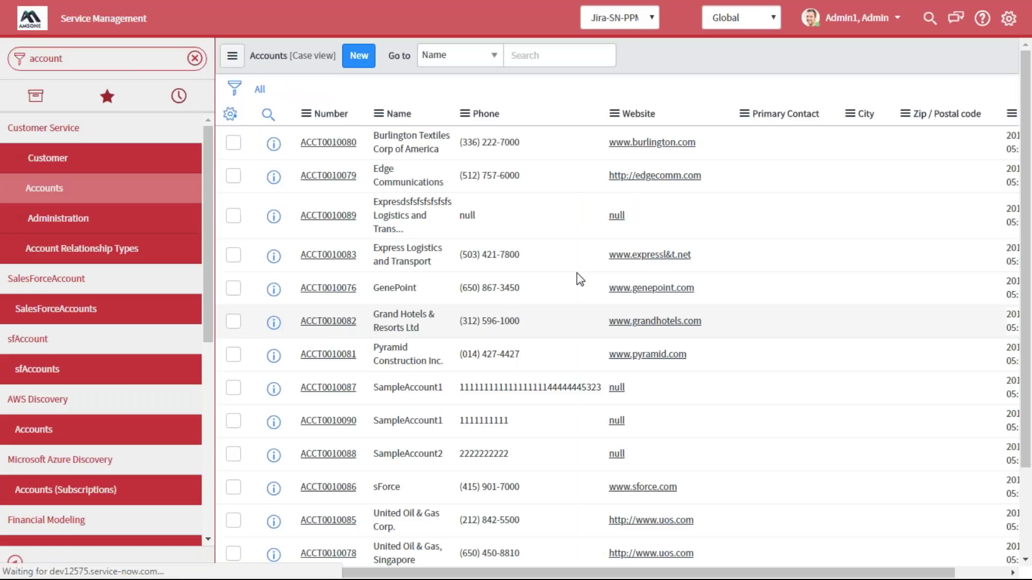
scroll(946, 258, "down", 3)
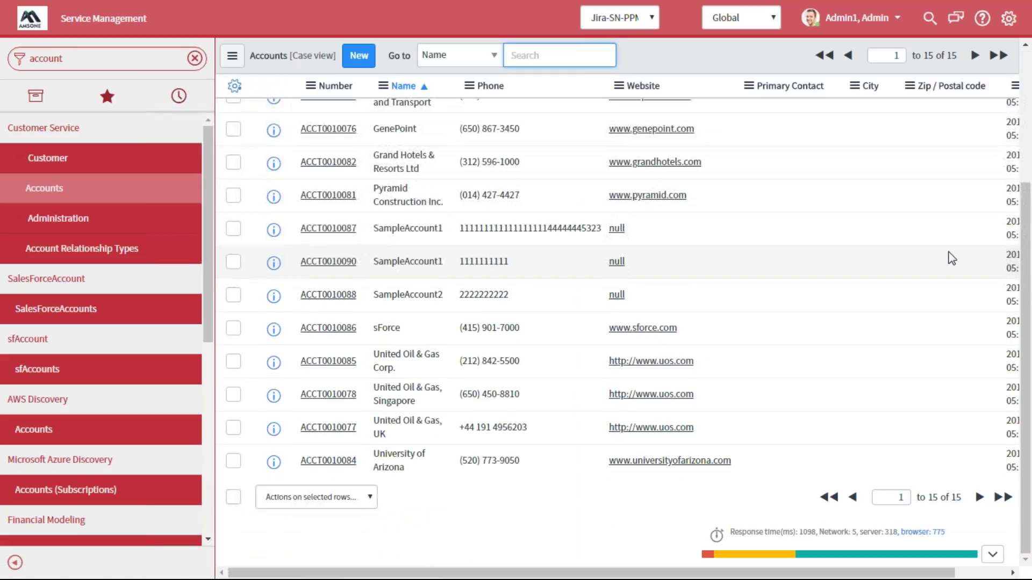
scroll(950, 258, "up", 4)
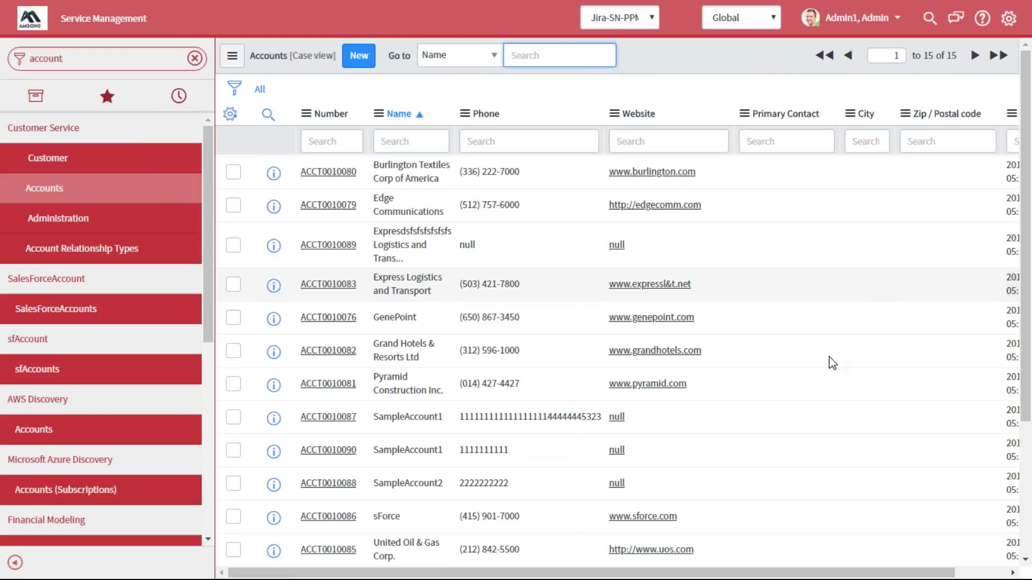
scroll(853, 340, "down", 1)
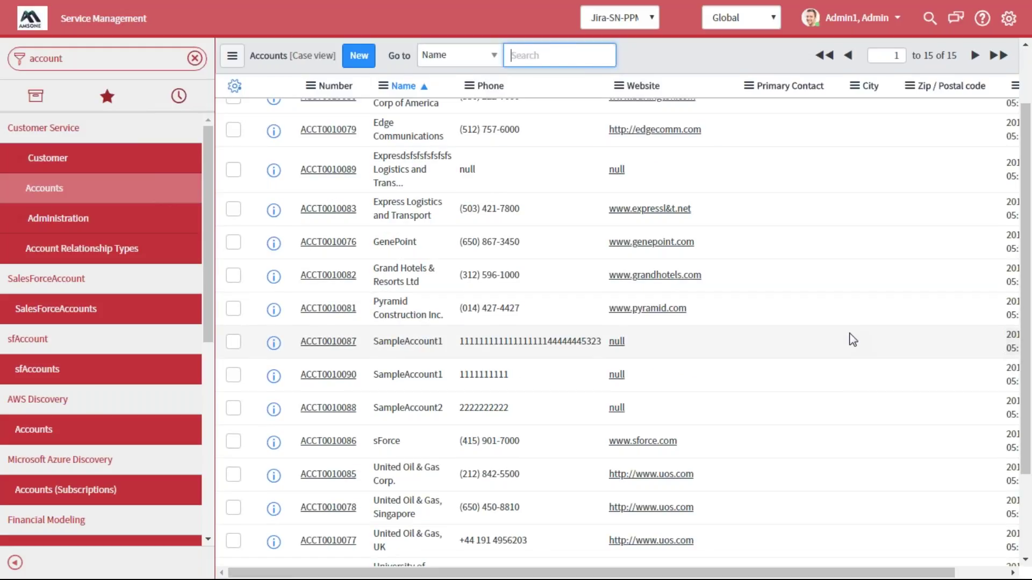
scroll(853, 340, "down", 2)
scroll(853, 339, "up", 3)
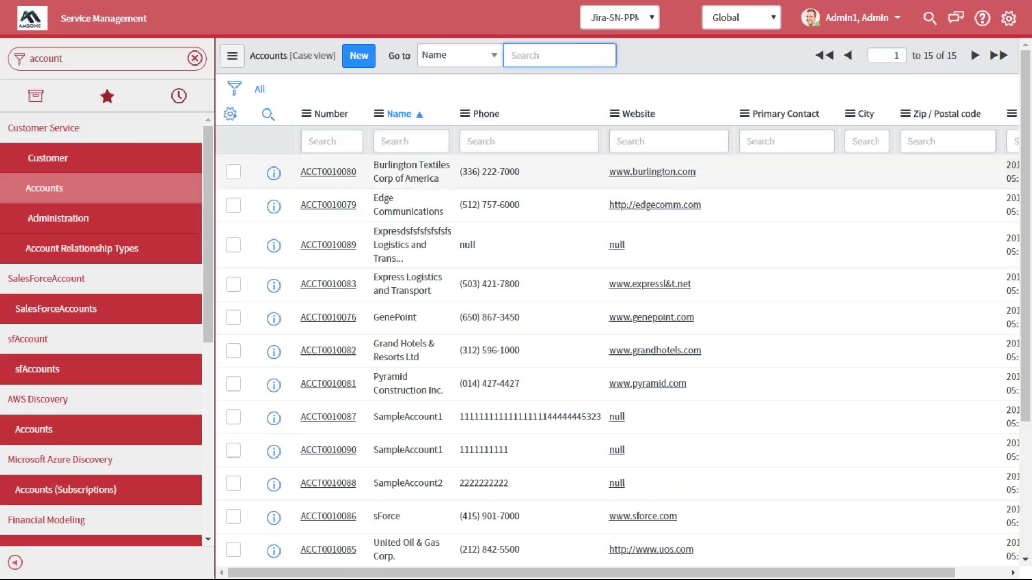
left_click_drag(440, 179, 376, 164)
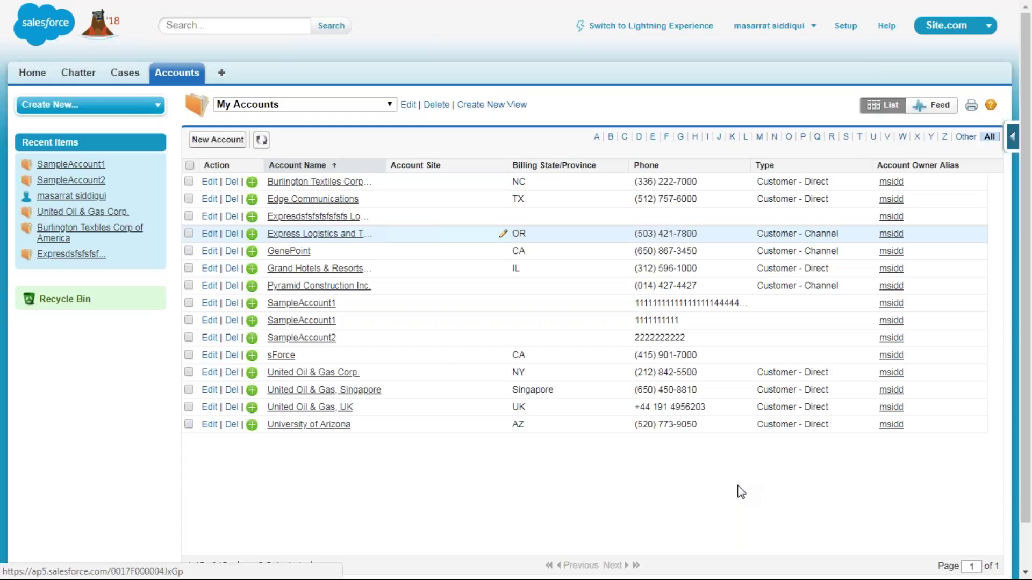
From Salesforce's My Accounts view, start switching windows with Alt+Tab.
key("alt+Tab")
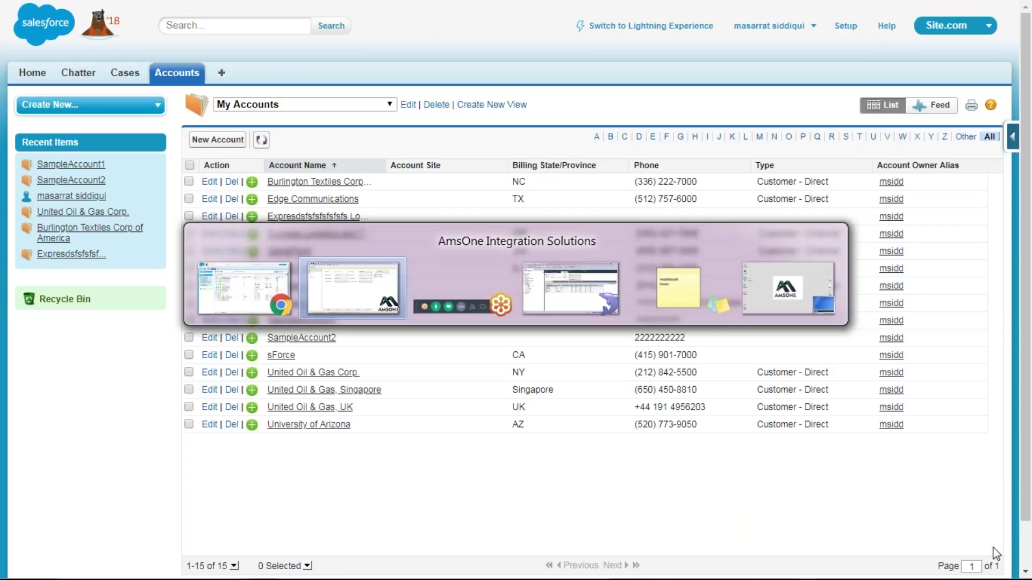
Cycle with Alt+Tab back to the AmsOne Integration Solutions window.
key("alt+Tab")
key("alt+Tab")
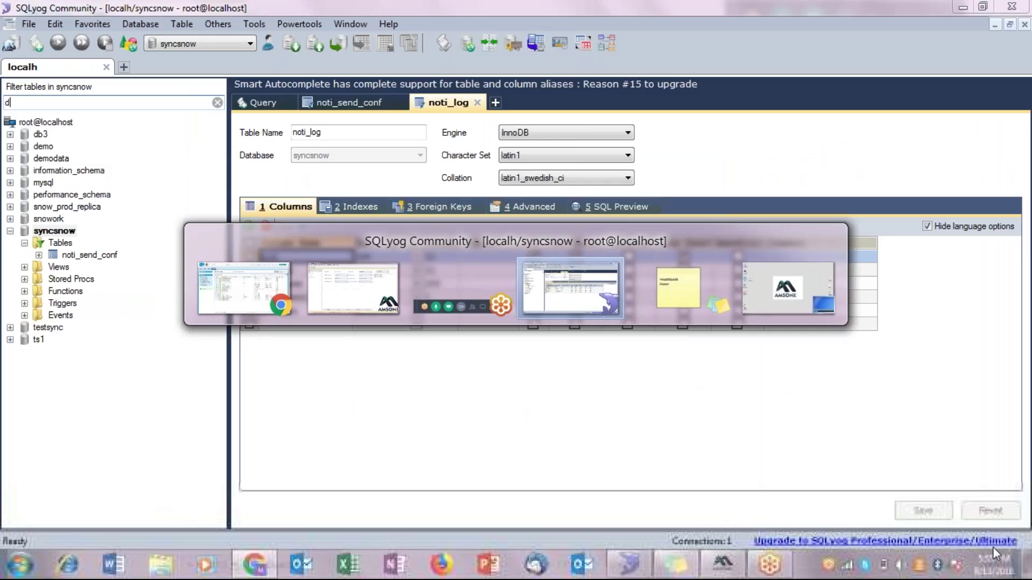
key("alt+Tab")
key("alt+Tab")
key("alt+Tab")
key("alt+Tab")
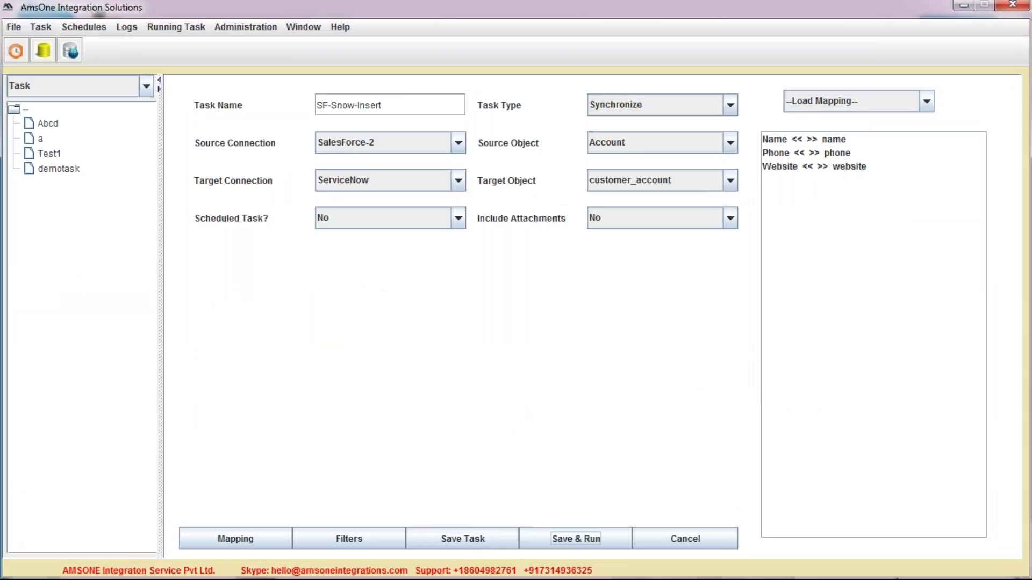